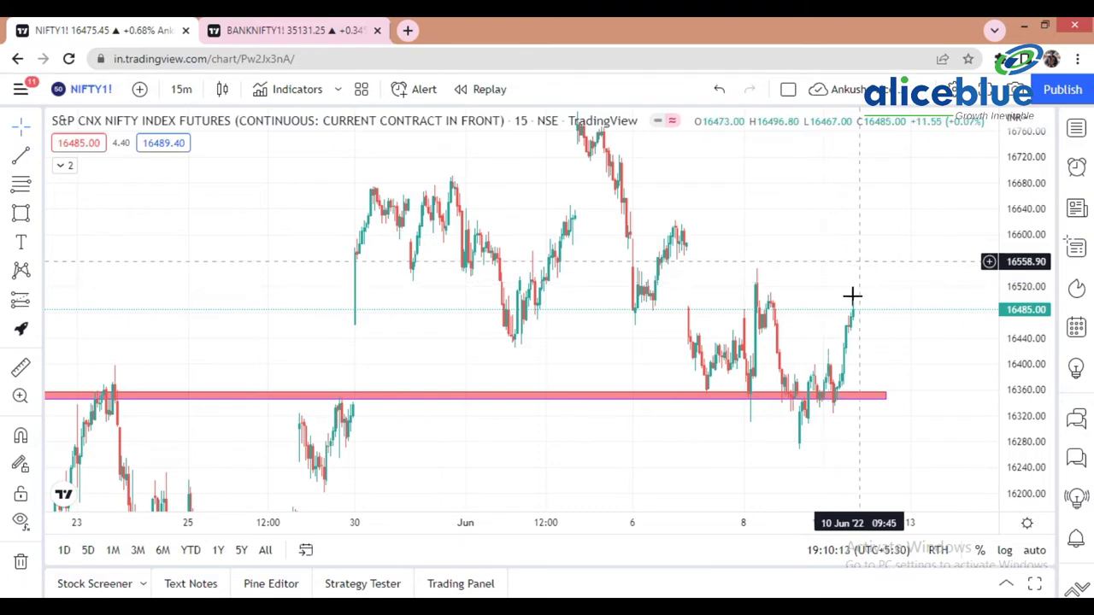
- Zoom out and pan left to bring the late-May price action into view
drag(828, 261, 833, 248)
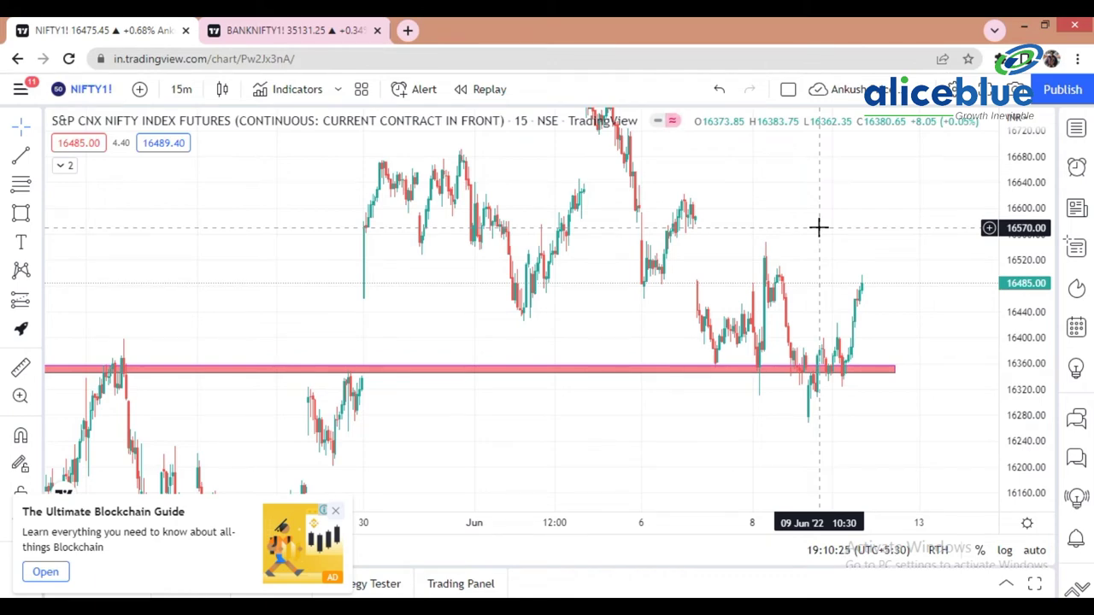
scroll(837, 231, down, 3)
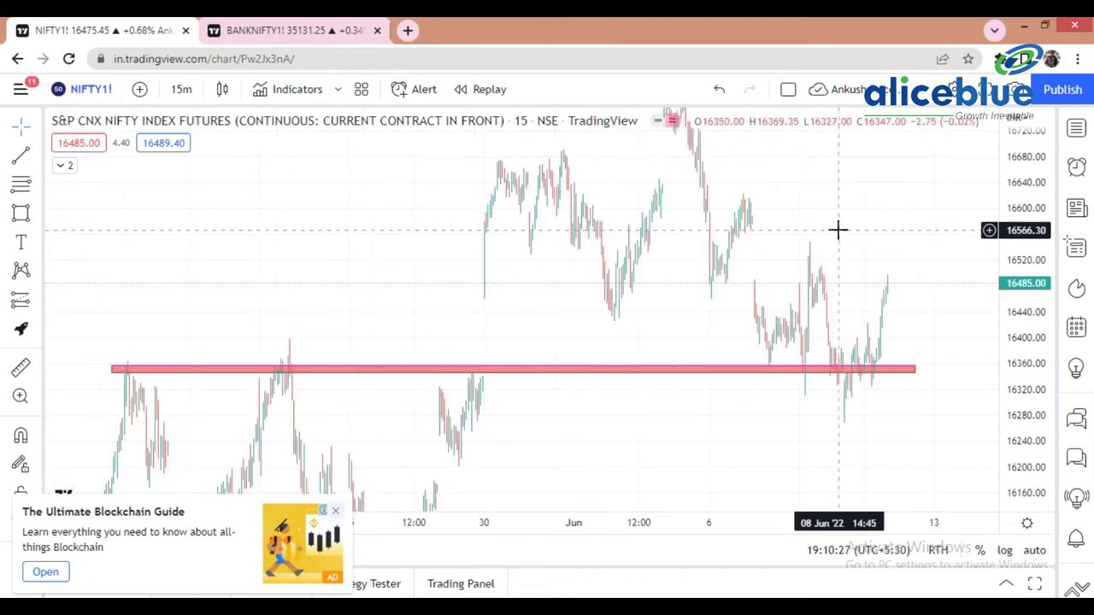
drag(909, 232, 850, 227)
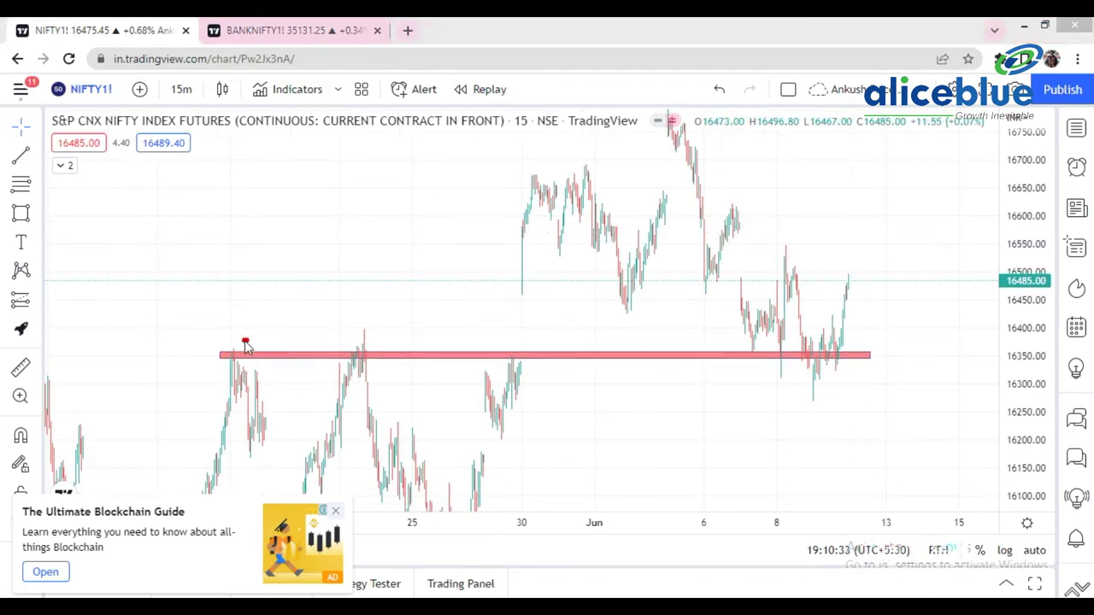
- Circle the pink zone's late-May touches, the recent test near 16,350 and the bounce
mouse_move(245, 345)
mouse_down()
mouse_move(199, 342)
mouse_move(256, 384)
mouse_move(238, 335)
mouse_up()
mouse_move(376, 338)
mouse_down()
mouse_move(339, 343)
mouse_move(365, 338)
mouse_up()
mouse_move(523, 336)
mouse_down()
mouse_move(506, 338)
mouse_move(548, 349)
mouse_move(499, 349)
mouse_up()
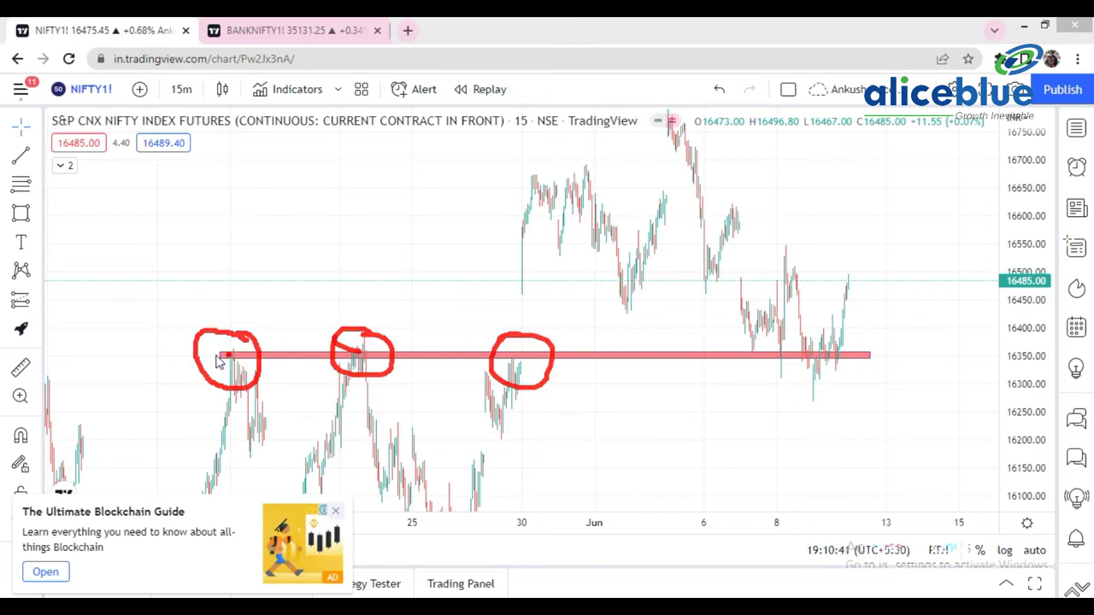
mouse_move(213, 358)
mouse_down()
mouse_move(286, 373)
mouse_move(517, 376)
mouse_move(534, 355)
mouse_move(199, 352)
mouse_up()
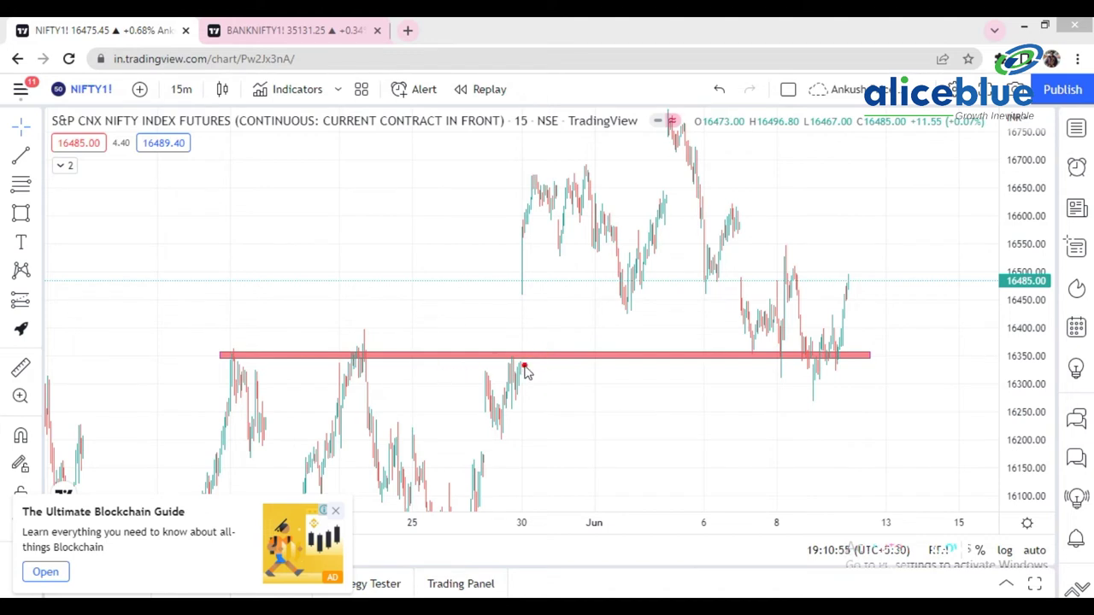
mouse_move(757, 347)
mouse_down()
mouse_move(750, 368)
mouse_move(765, 356)
mouse_up()
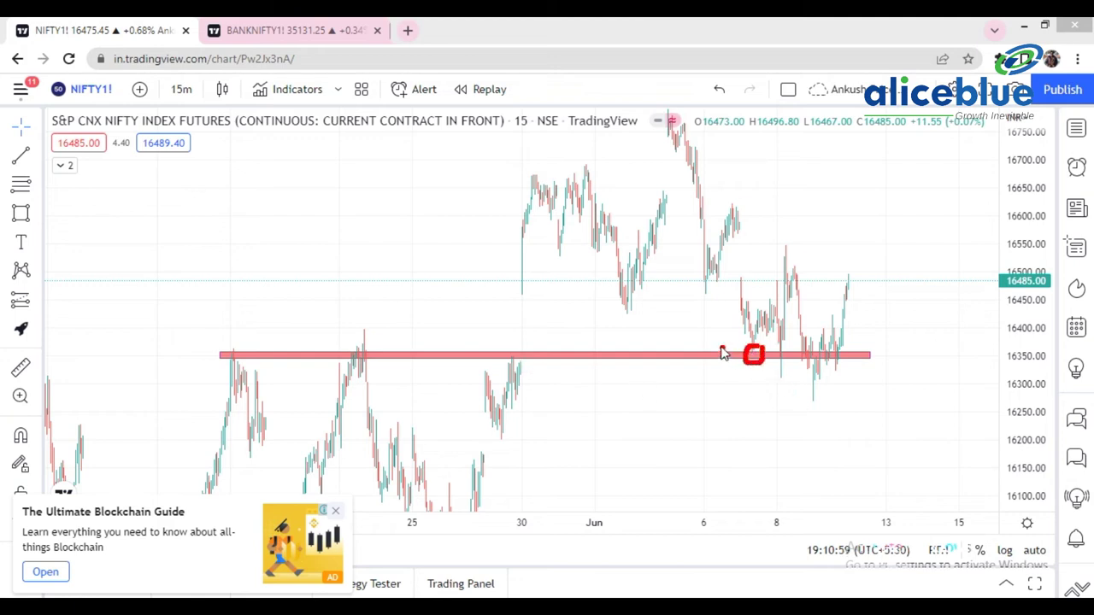
drag(753, 353, 793, 249)
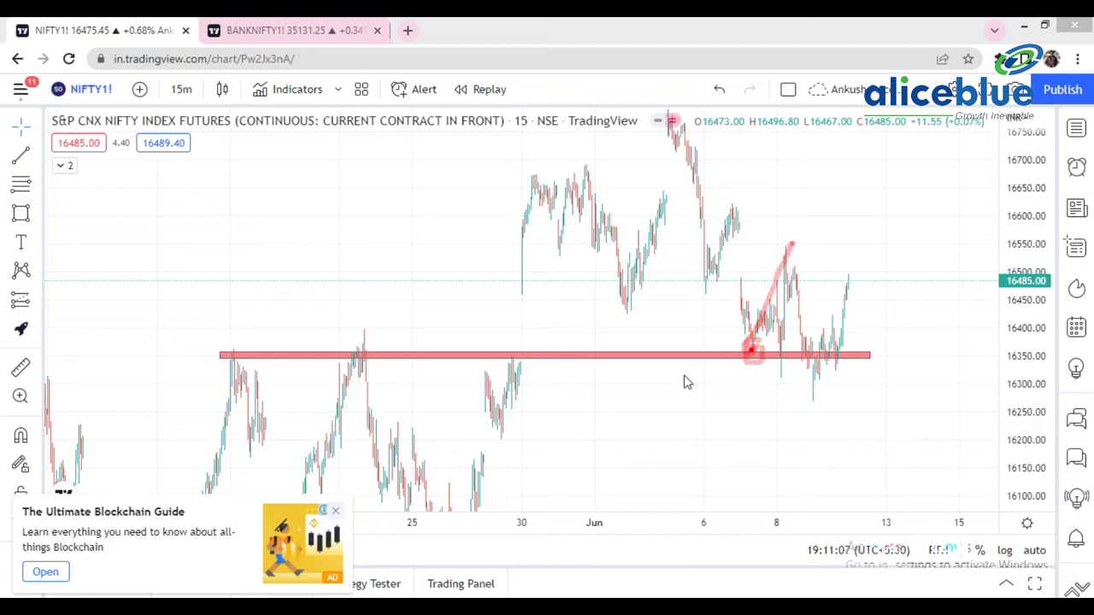
mouse_move(225, 357)
mouse_down()
mouse_move(301, 336)
mouse_move(383, 346)
mouse_up()
drag(516, 354, 552, 346)
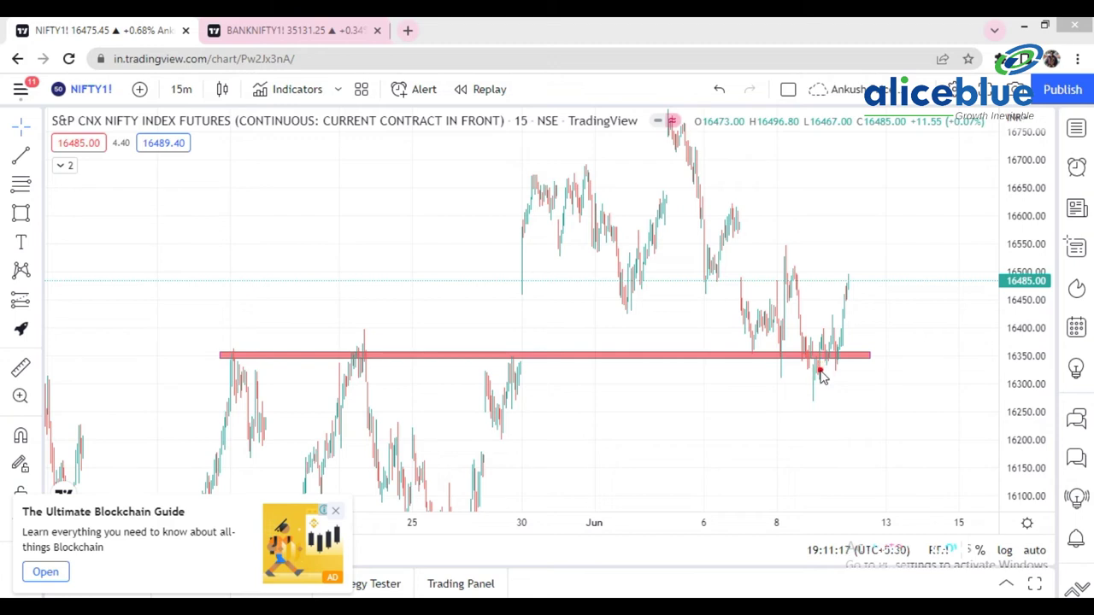
mouse_move(817, 359)
mouse_down()
mouse_move(823, 333)
mouse_move(830, 366)
mouse_move(849, 282)
mouse_up()
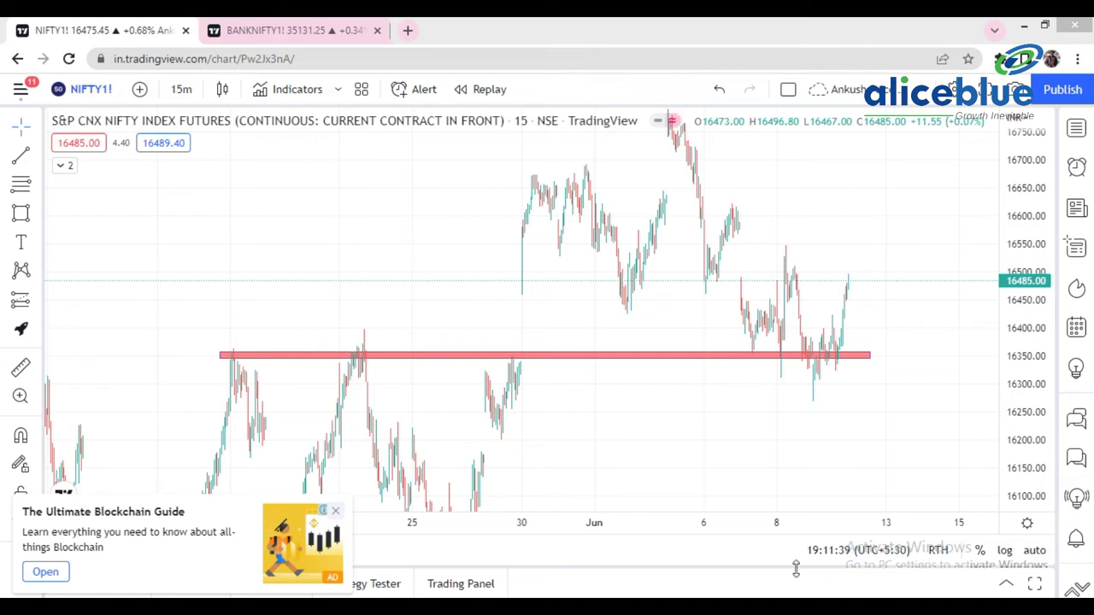
- Draw a horizontal line at 16485 and circle each candle touching it
click(893, 288)
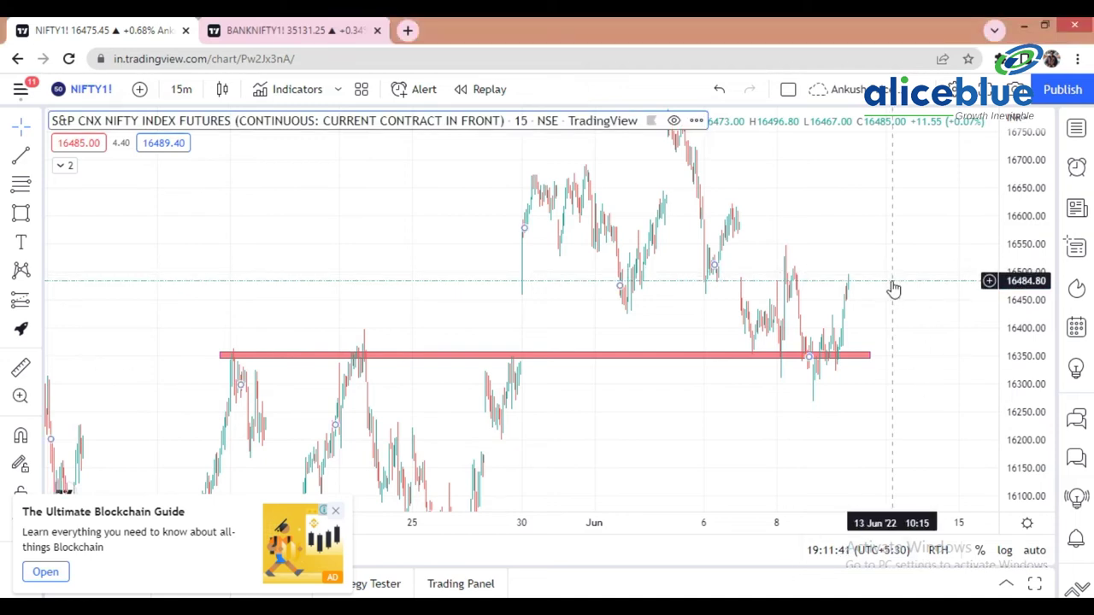
click(892, 283)
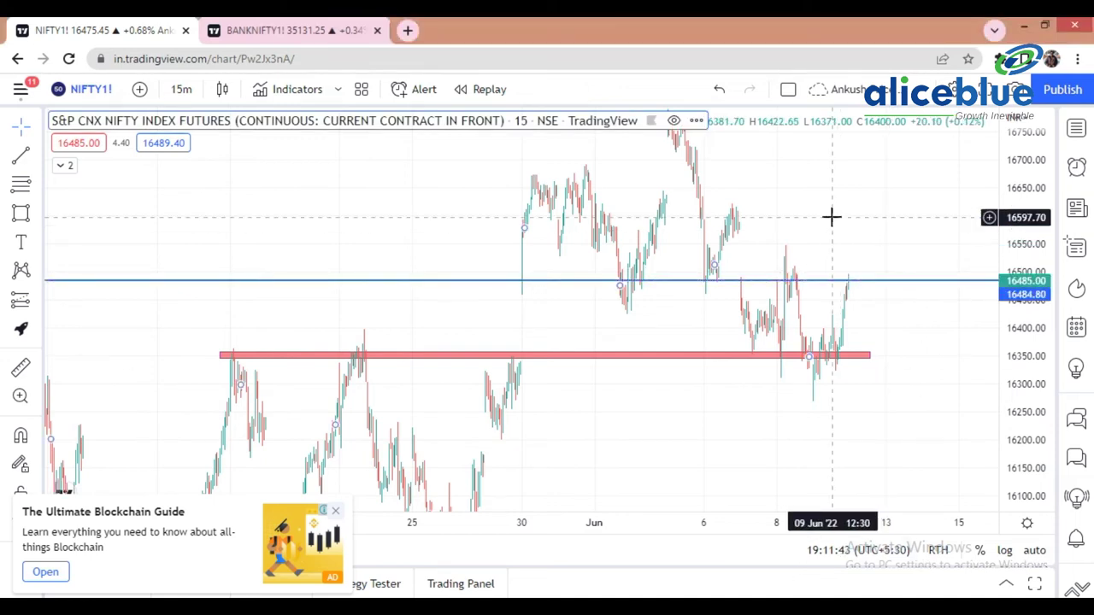
mouse_move(532, 281)
mouse_down()
mouse_move(517, 298)
mouse_move(542, 276)
mouse_up()
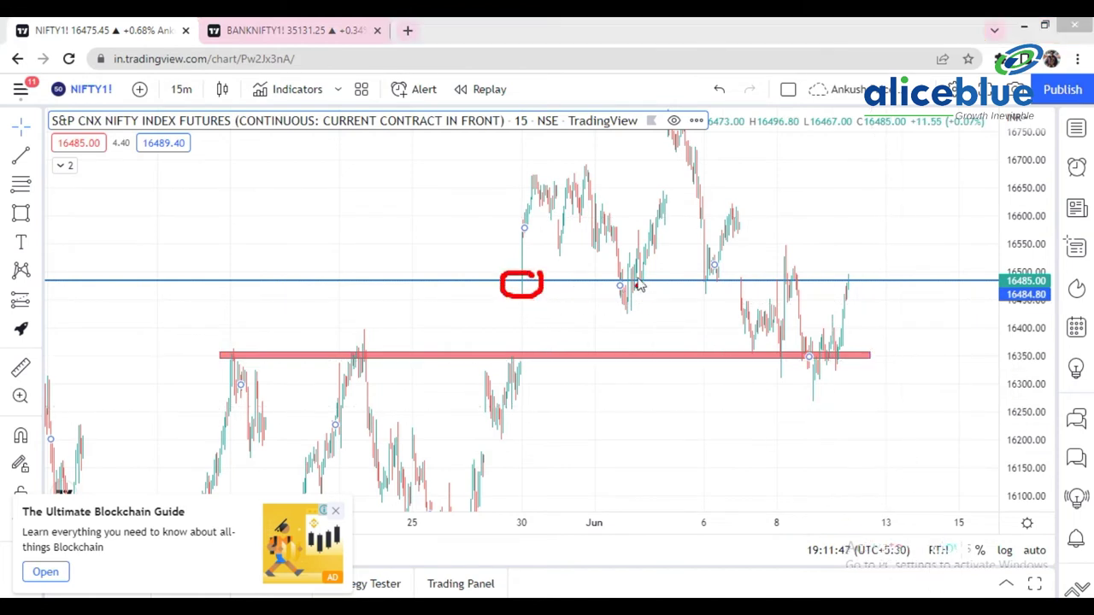
mouse_move(641, 272)
mouse_down()
mouse_move(651, 290)
mouse_move(653, 275)
mouse_move(722, 291)
mouse_move(709, 277)
mouse_move(739, 287)
mouse_move(749, 270)
mouse_move(737, 291)
mouse_up()
mouse_move(801, 275)
mouse_down()
mouse_move(784, 270)
mouse_move(801, 297)
mouse_move(803, 275)
mouse_move(842, 267)
mouse_move(851, 296)
mouse_up()
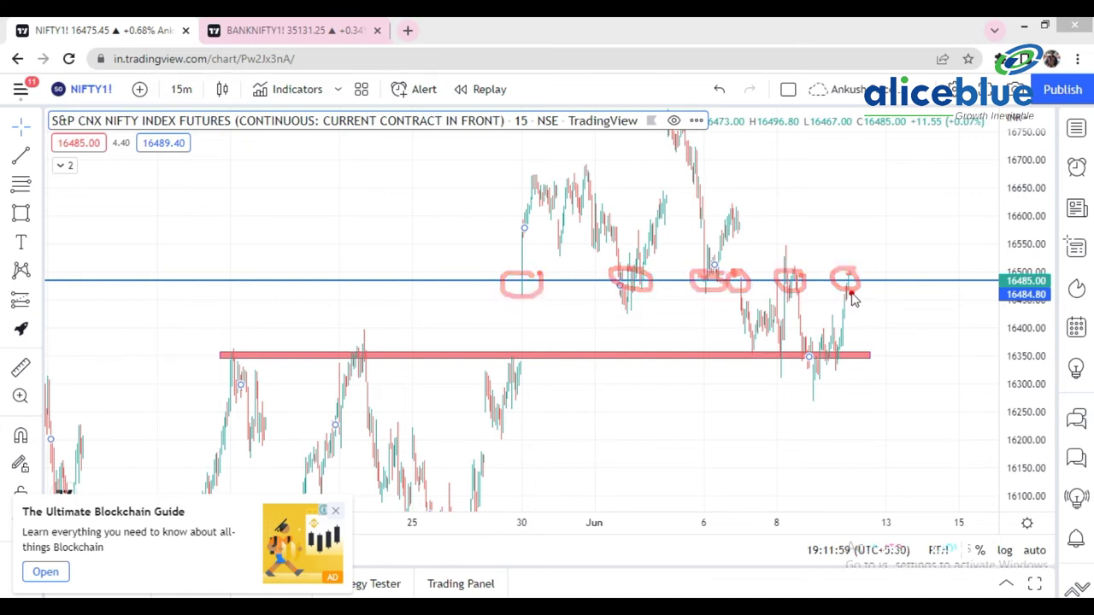
mouse_move(859, 283)
mouse_down()
mouse_move(884, 271)
mouse_move(890, 283)
mouse_up()
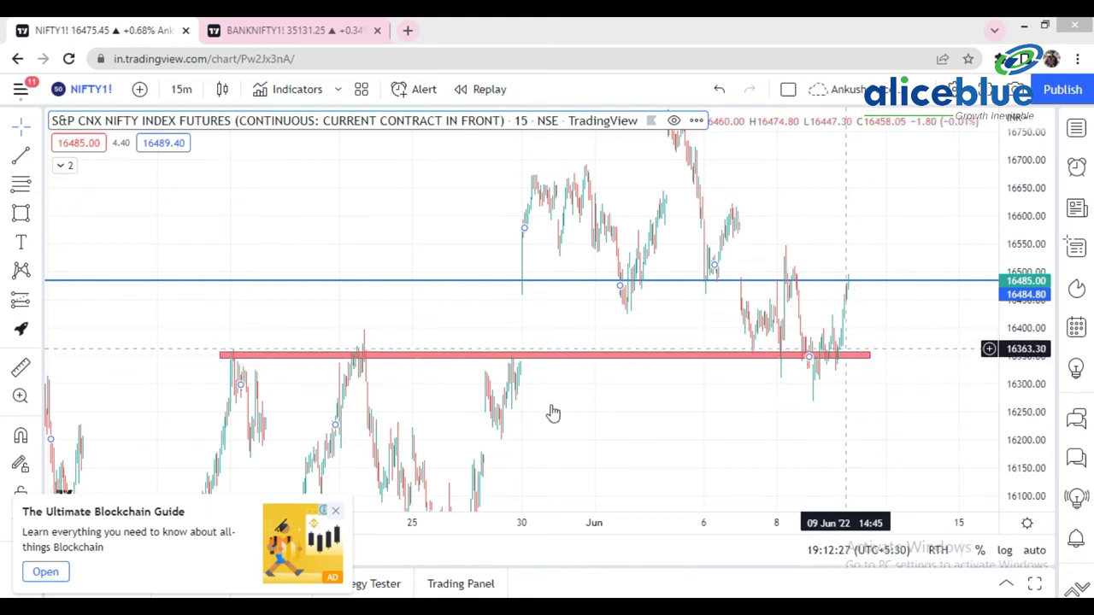
click(850, 390)
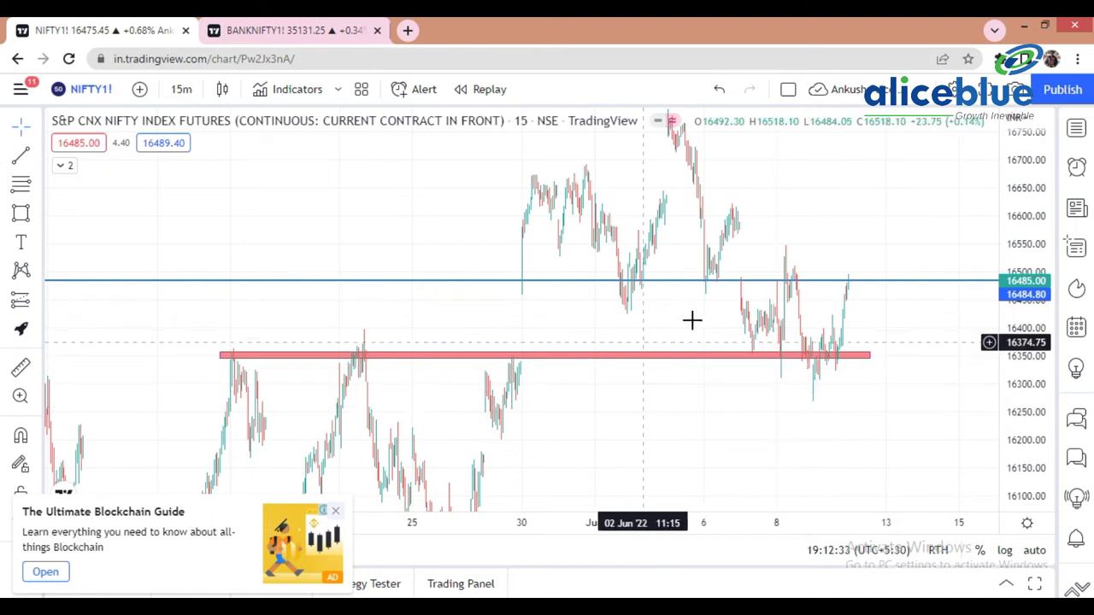
- Switch the NIFTY chart to Line style, then back to candlesticks
click(221, 91)
click(252, 257)
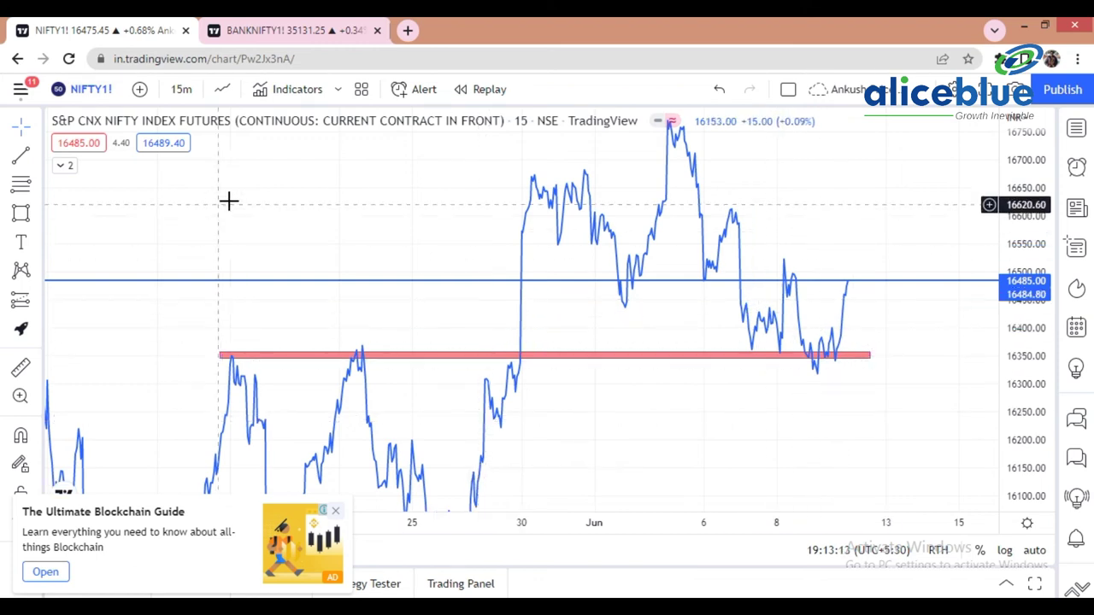
click(222, 89)
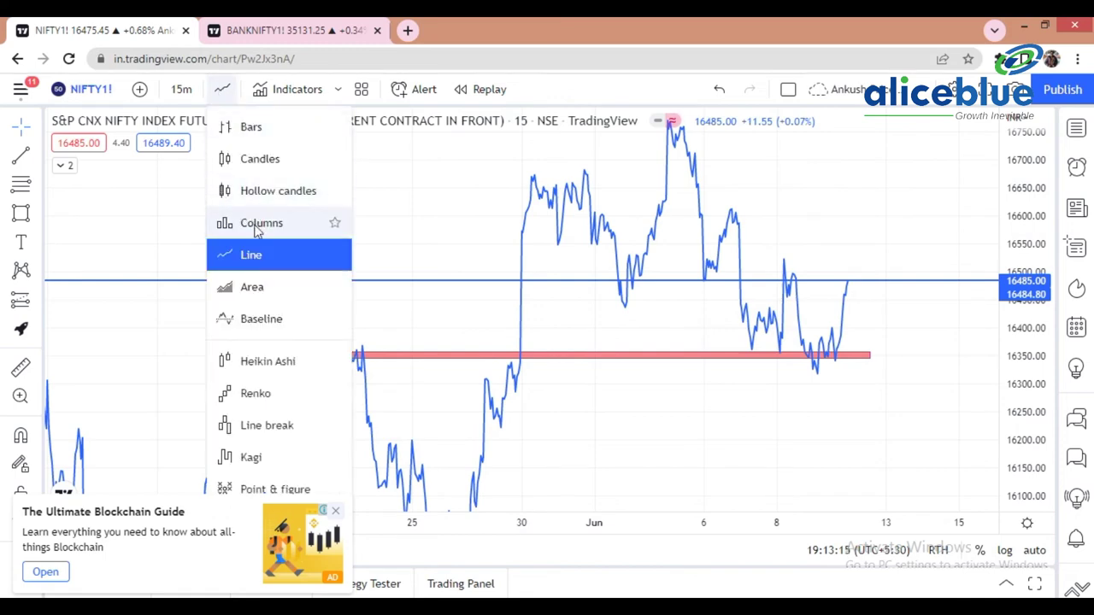
click(254, 161)
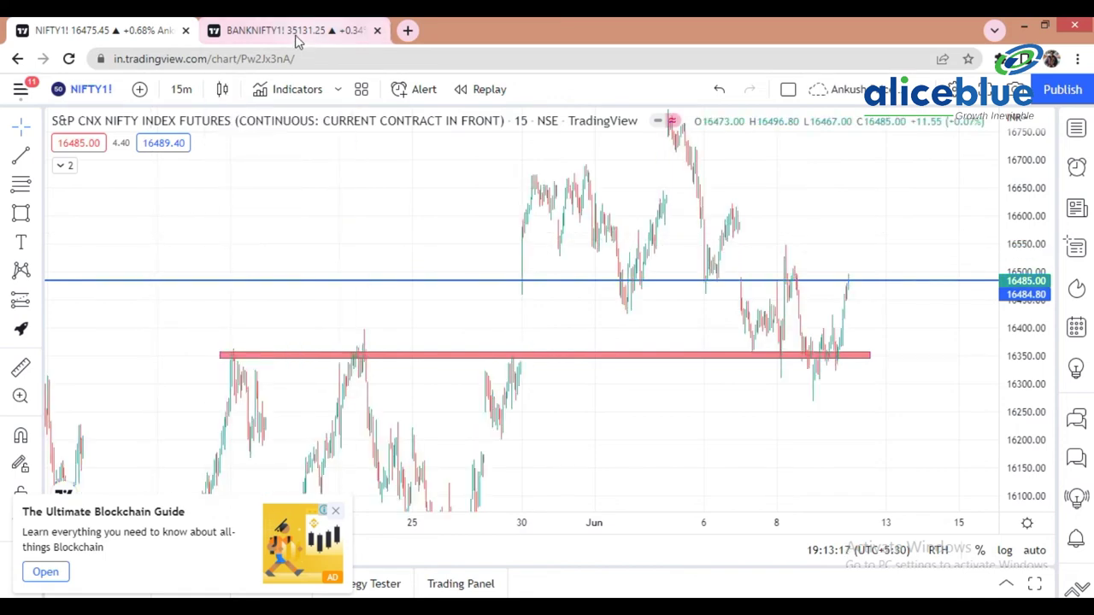
- Bring up the BANKNIFTY 15-minute chart and zoom its axes
click(297, 38)
scroll(888, 278, up, 4)
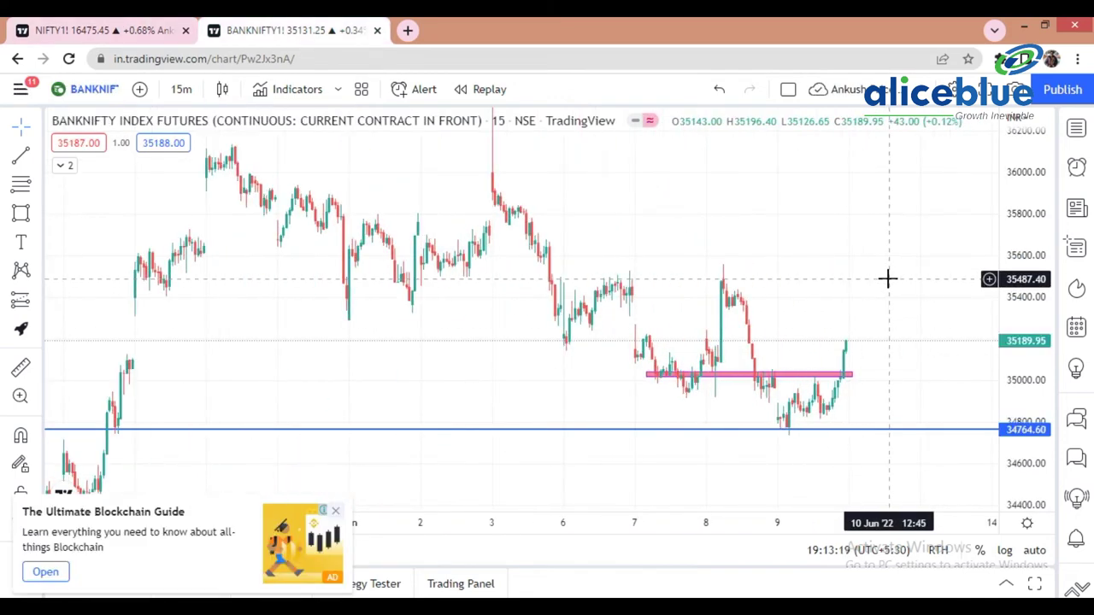
scroll(864, 275, down, 4)
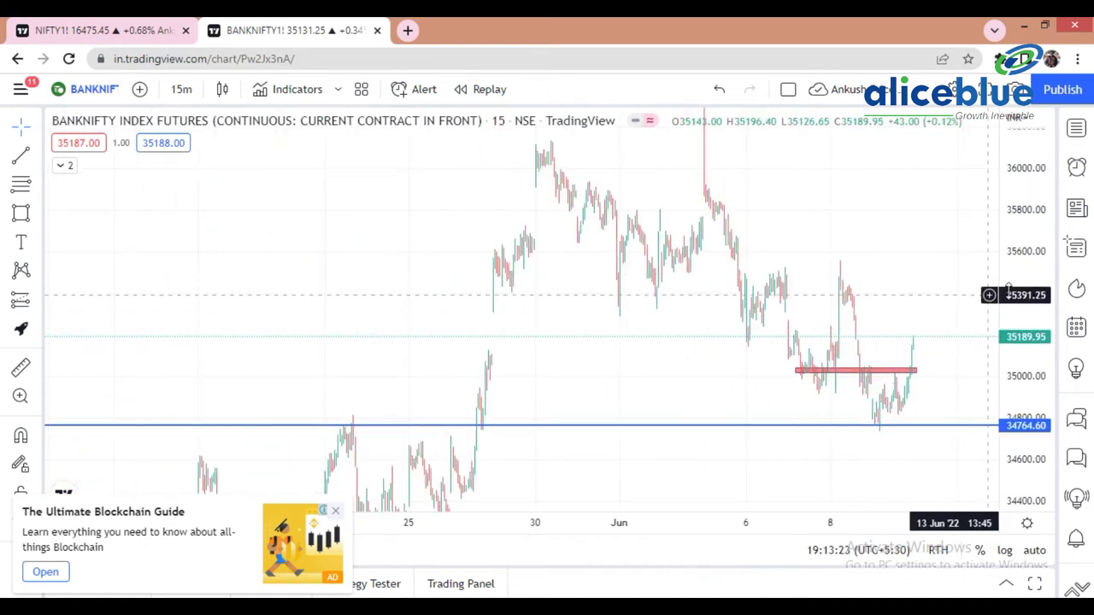
scroll(847, 251, down, 3)
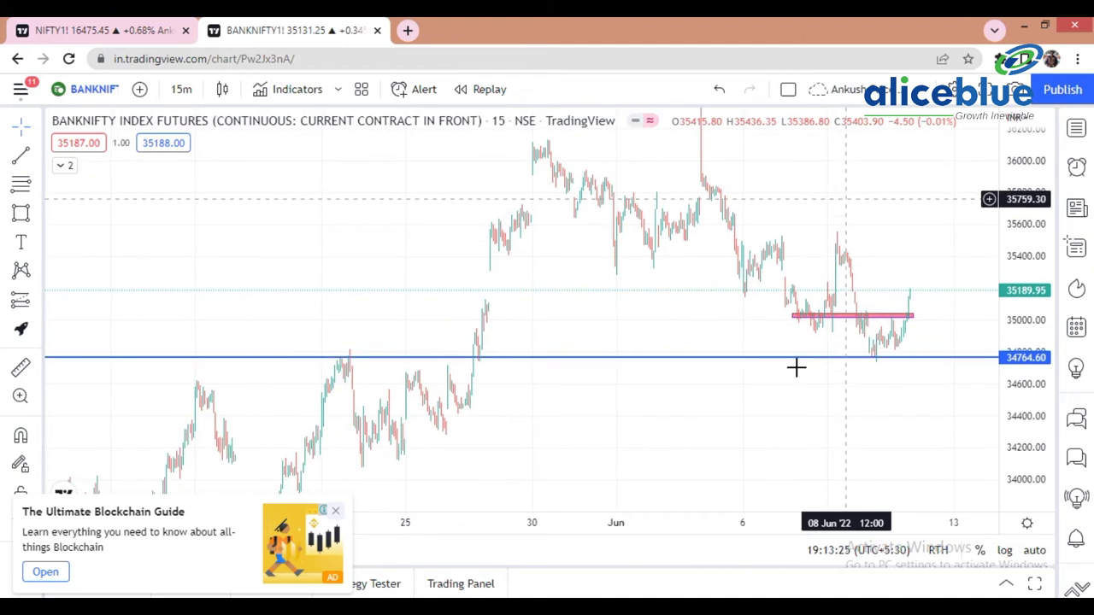
- Mark the earlier swing high and price touches on the blue 34,764.60 line
mouse_move(327, 352)
mouse_down()
mouse_move(345, 350)
mouse_move(339, 366)
mouse_move(330, 351)
mouse_up()
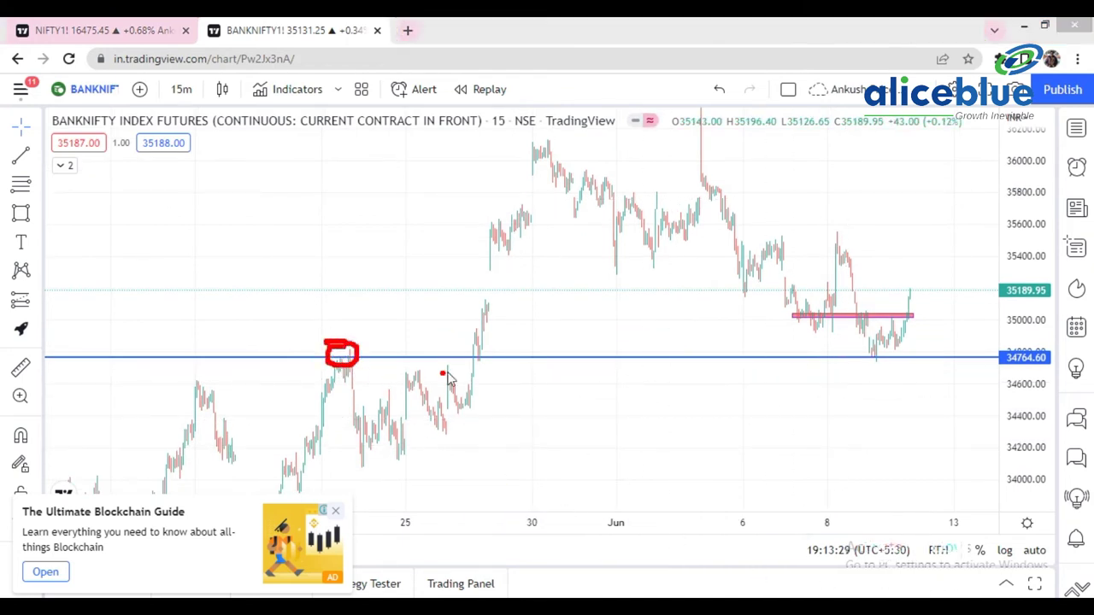
mouse_move(481, 351)
mouse_down()
mouse_move(461, 355)
mouse_move(488, 374)
mouse_move(481, 359)
mouse_up()
mouse_move(883, 357)
mouse_down()
mouse_move(854, 359)
mouse_move(889, 365)
mouse_move(877, 363)
mouse_up()
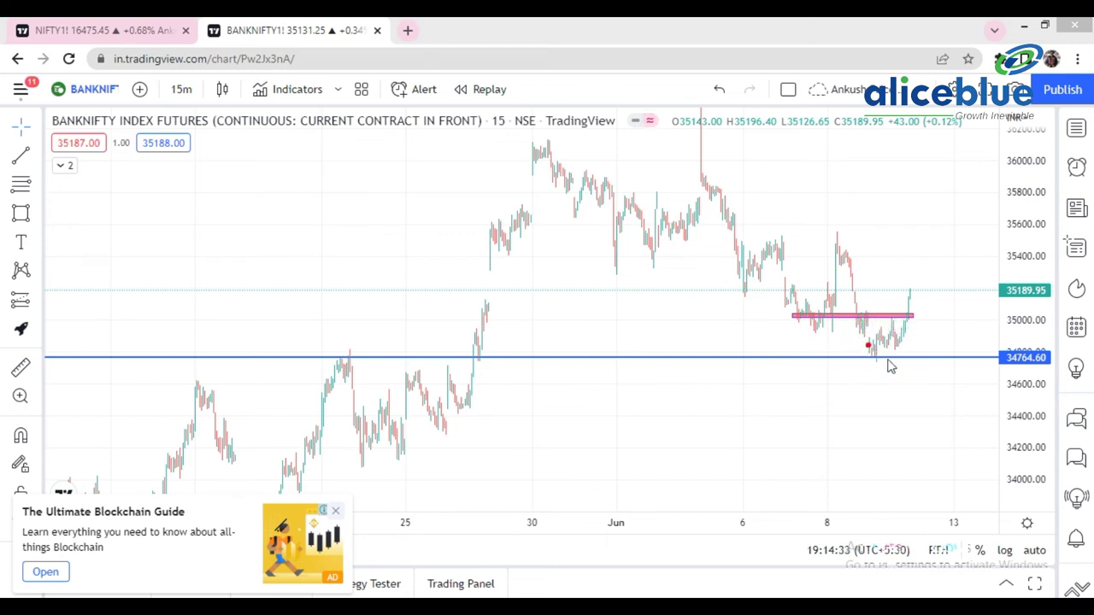
mouse_move(873, 351)
mouse_down()
mouse_move(892, 318)
mouse_move(898, 354)
mouse_move(909, 324)
mouse_up()
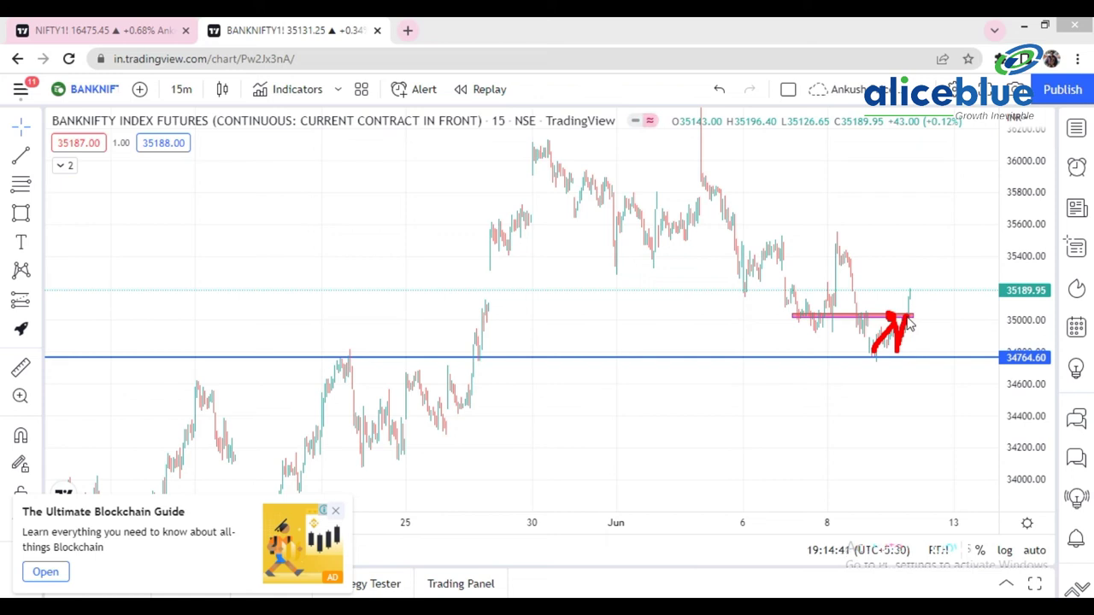
drag(909, 323, 907, 284)
click(872, 344)
click(930, 345)
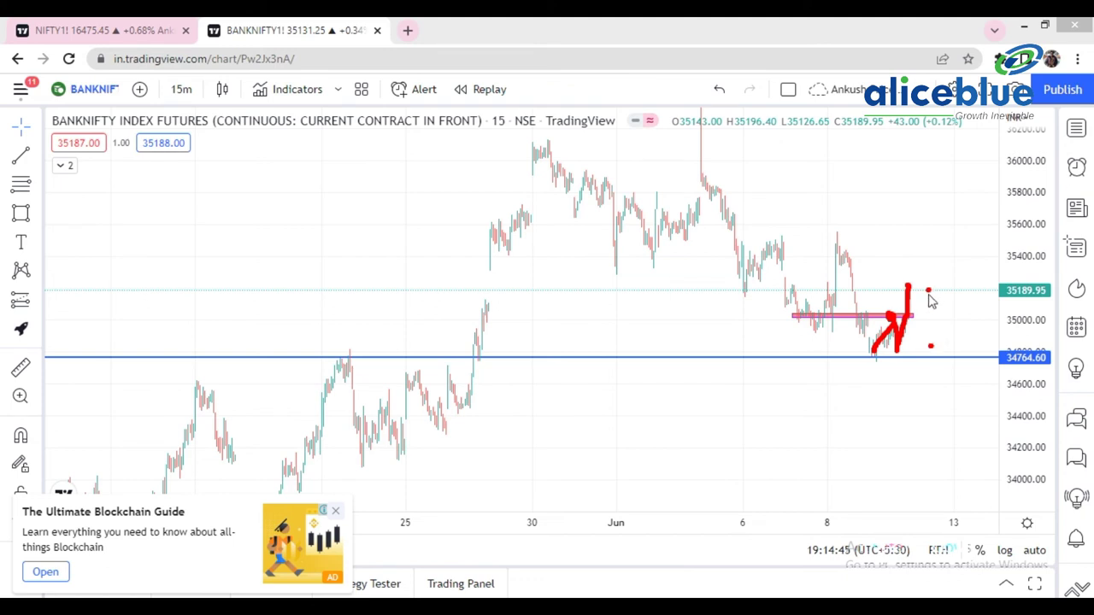
key(Escape)
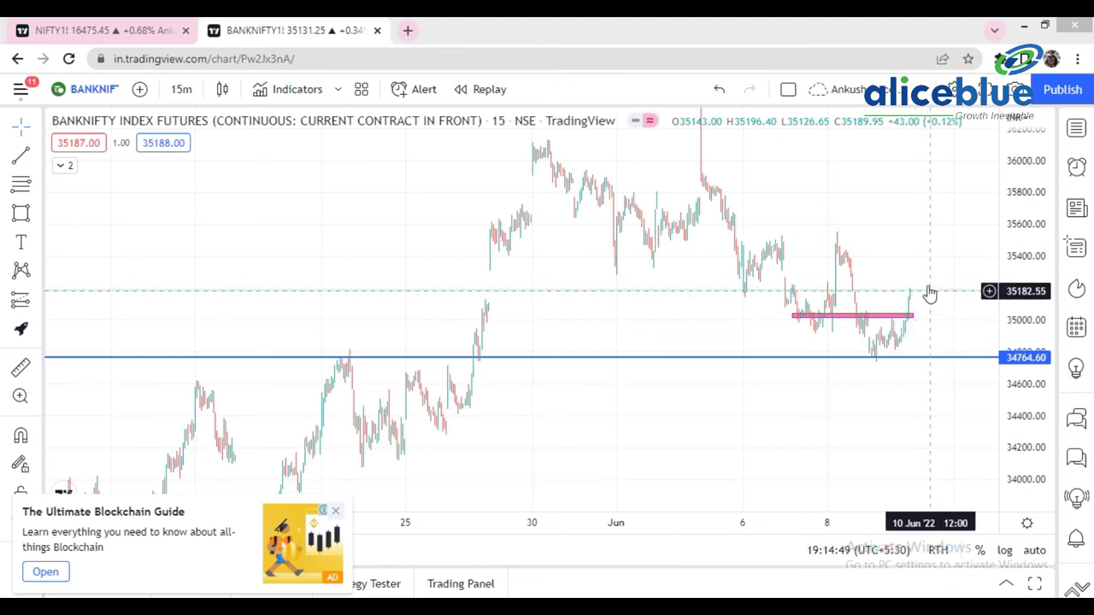
mouse_move(915, 268)
mouse_down()
mouse_move(910, 284)
mouse_move(882, 279)
mouse_move(916, 254)
mouse_up()
drag(945, 232, 936, 230)
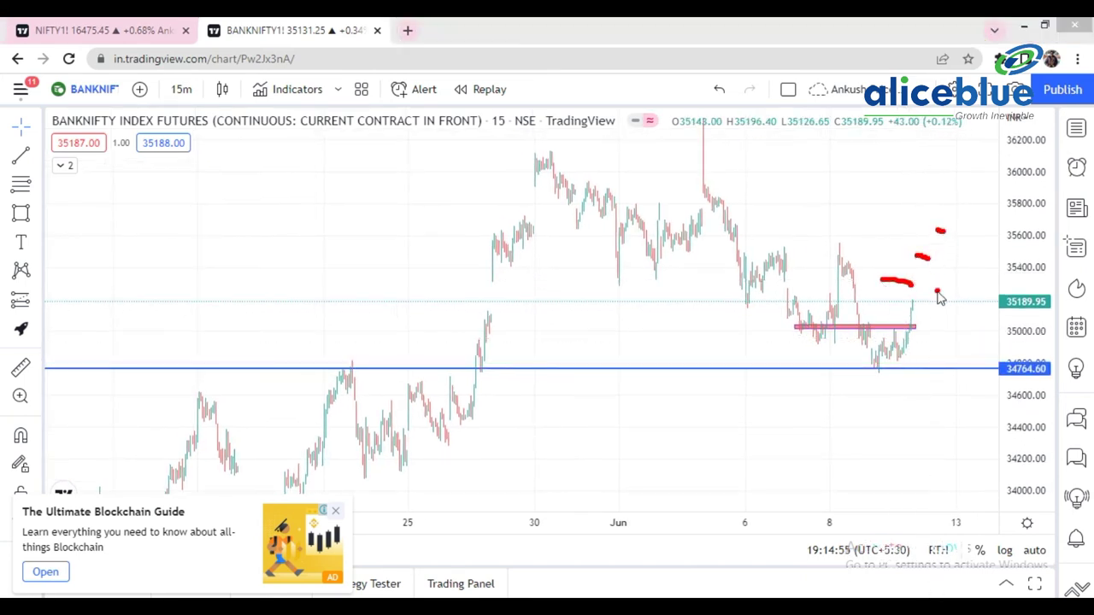
click(720, 313)
mouse_move(722, 314)
mouse_down()
mouse_move(726, 305)
mouse_move(920, 305)
mouse_move(724, 313)
mouse_up()
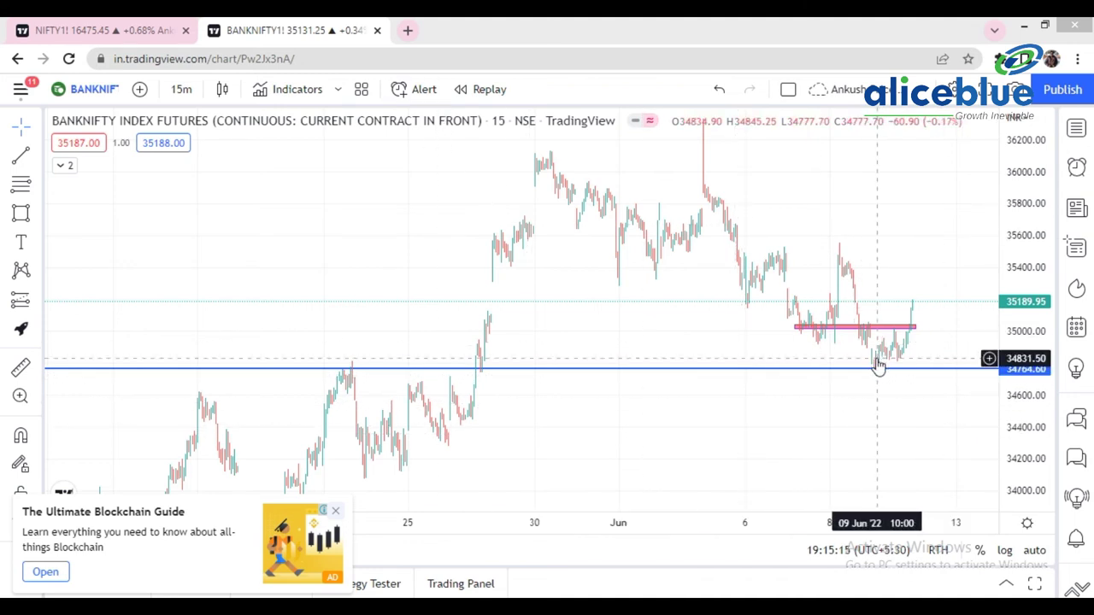
- Switch BANKNIFTY to Line style and circle the peaks and dip at the blue line
click(222, 89)
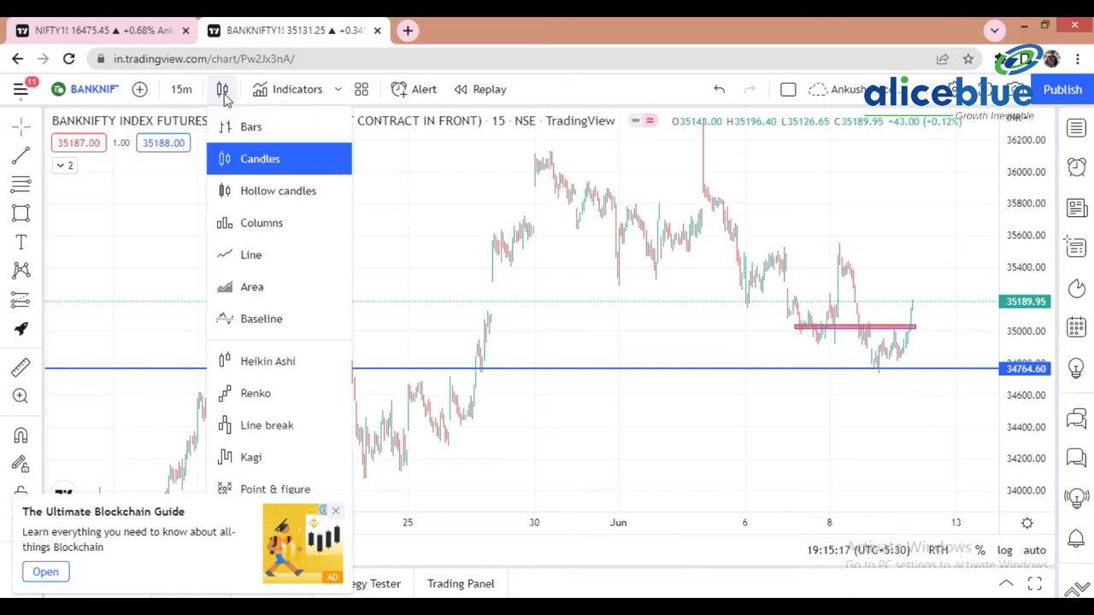
click(254, 260)
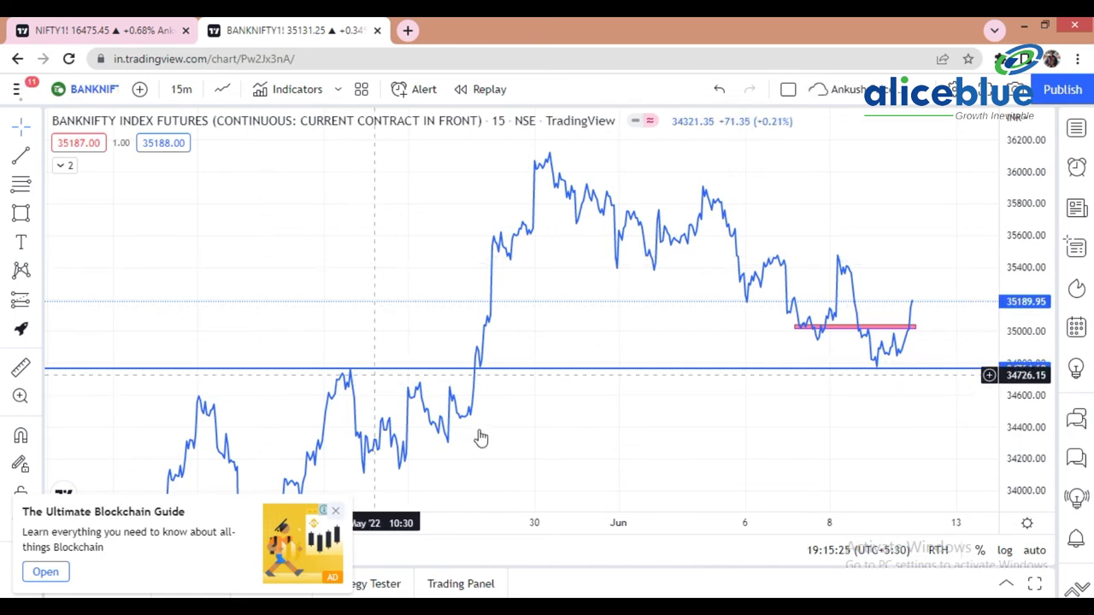
mouse_move(366, 346)
mouse_down()
mouse_move(357, 350)
mouse_move(359, 393)
mouse_move(361, 352)
mouse_up()
mouse_move(483, 365)
mouse_down()
mouse_move(464, 342)
mouse_move(461, 389)
mouse_move(500, 350)
mouse_move(480, 346)
mouse_up()
mouse_move(881, 357)
mouse_down()
mouse_move(863, 372)
mouse_move(890, 361)
mouse_move(876, 356)
mouse_up()
drag(709, 369, 760, 367)
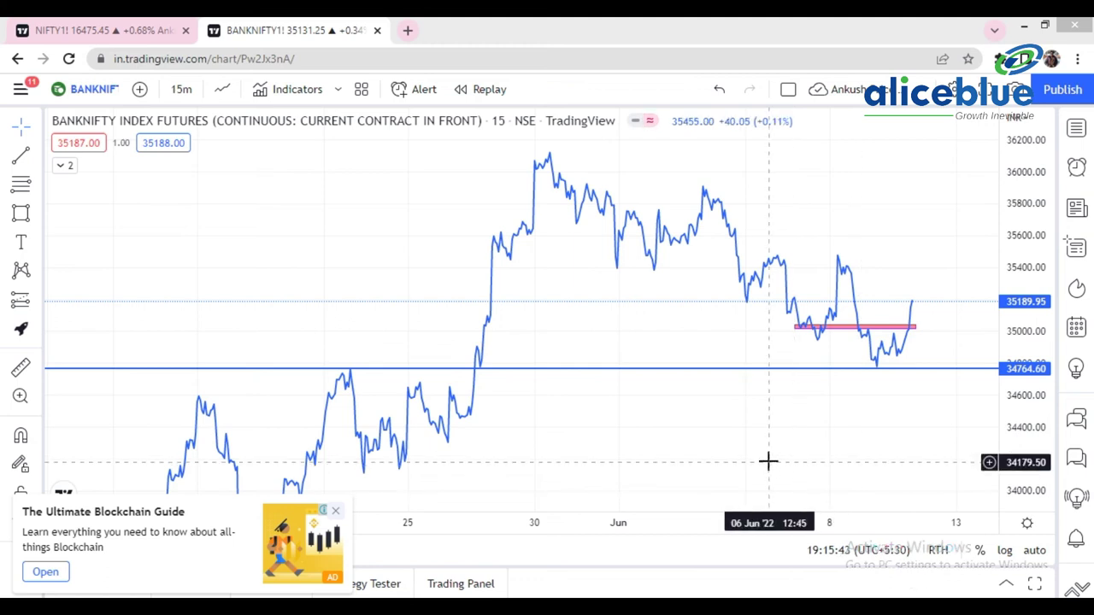
- Add the Relative Strength Index indicator from an 'rsi' search in Indicators
click(293, 91)
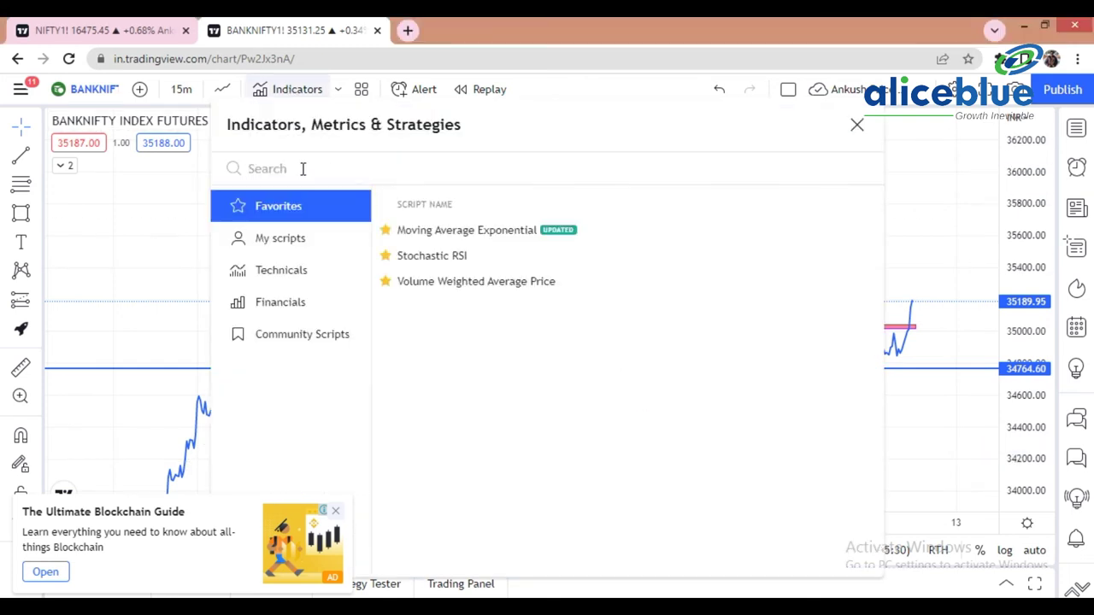
text(rsi)
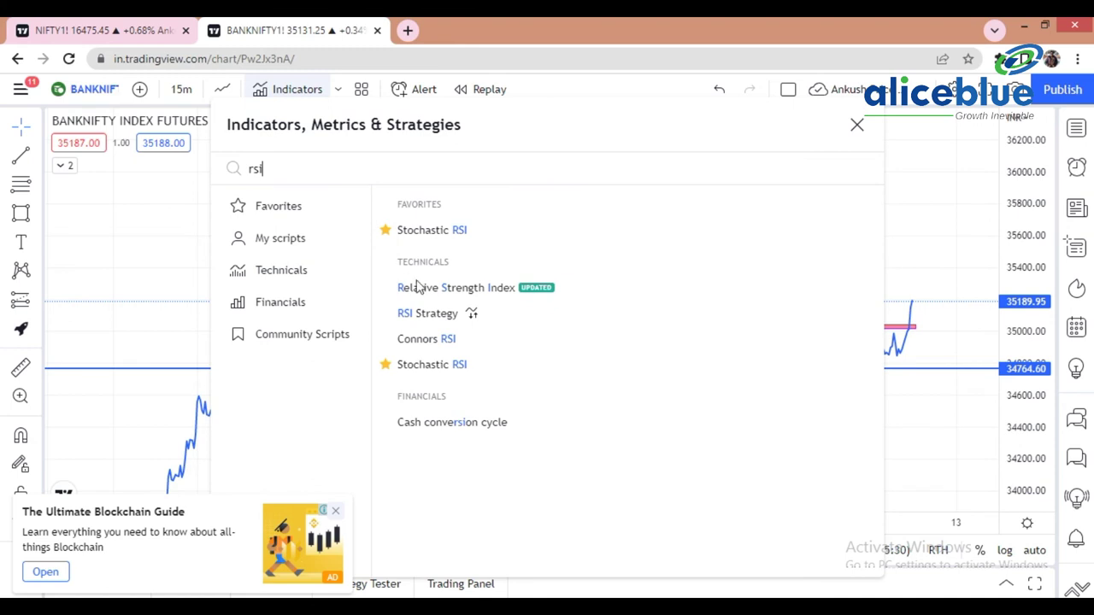
click(451, 290)
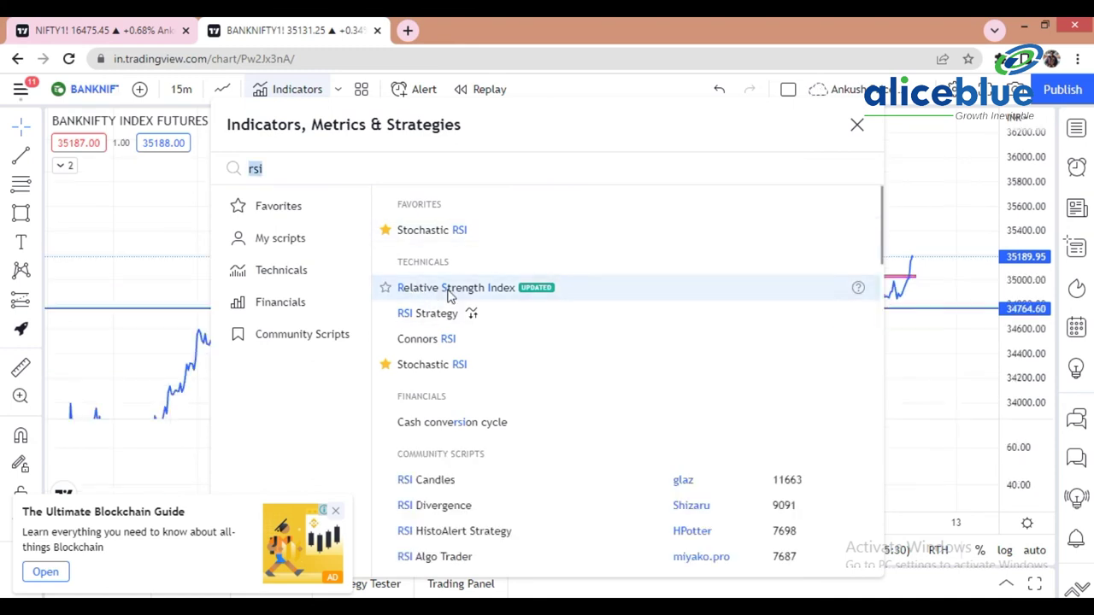
click(857, 126)
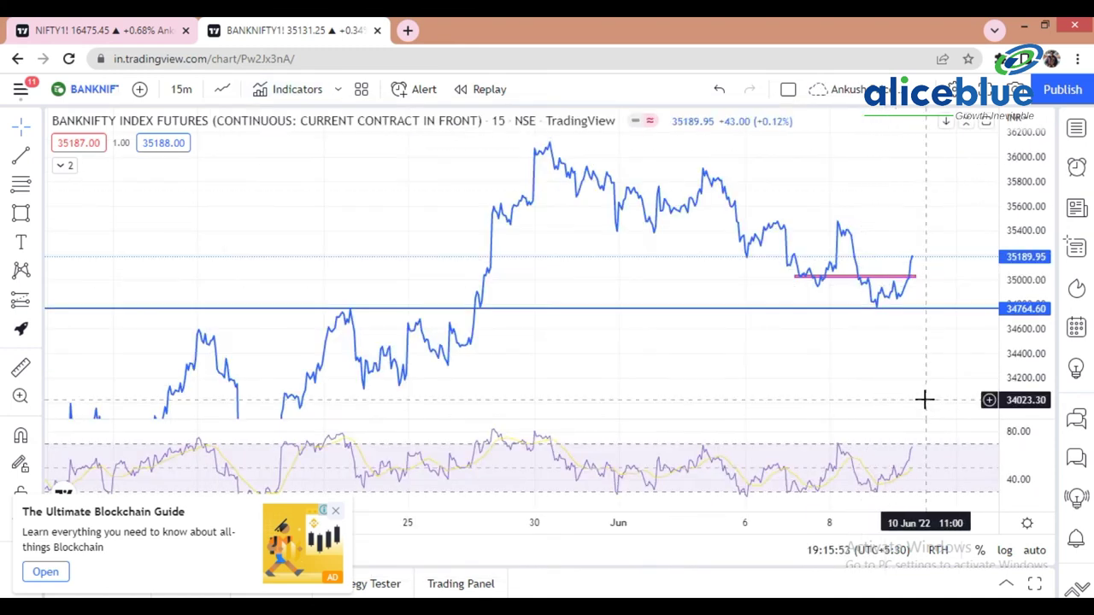